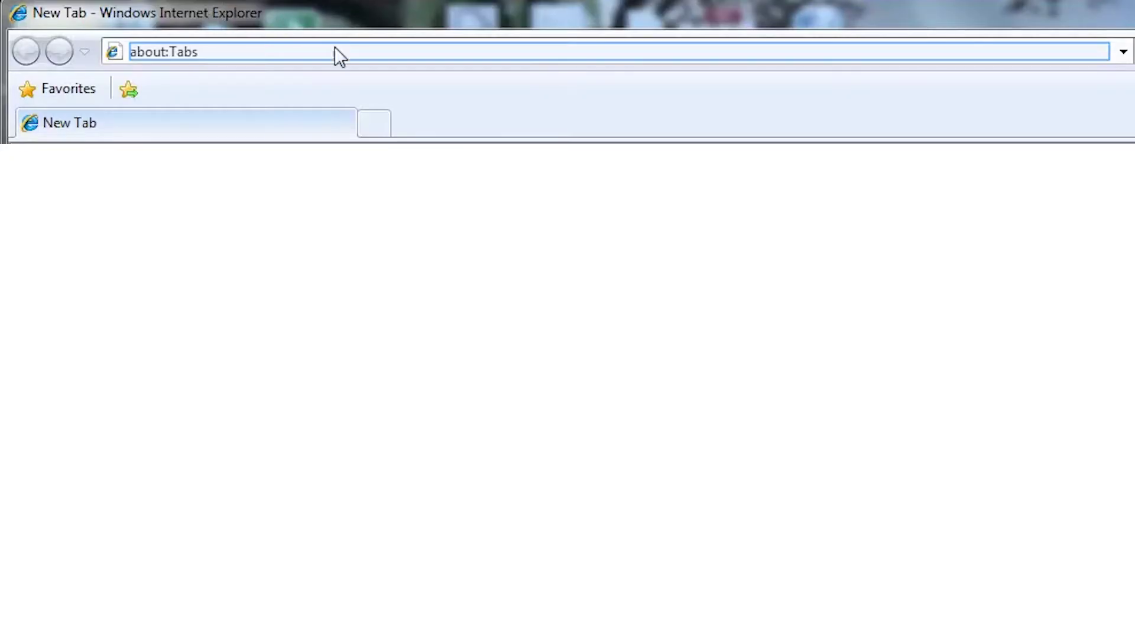
{"action": "type", "text": "192.168."}
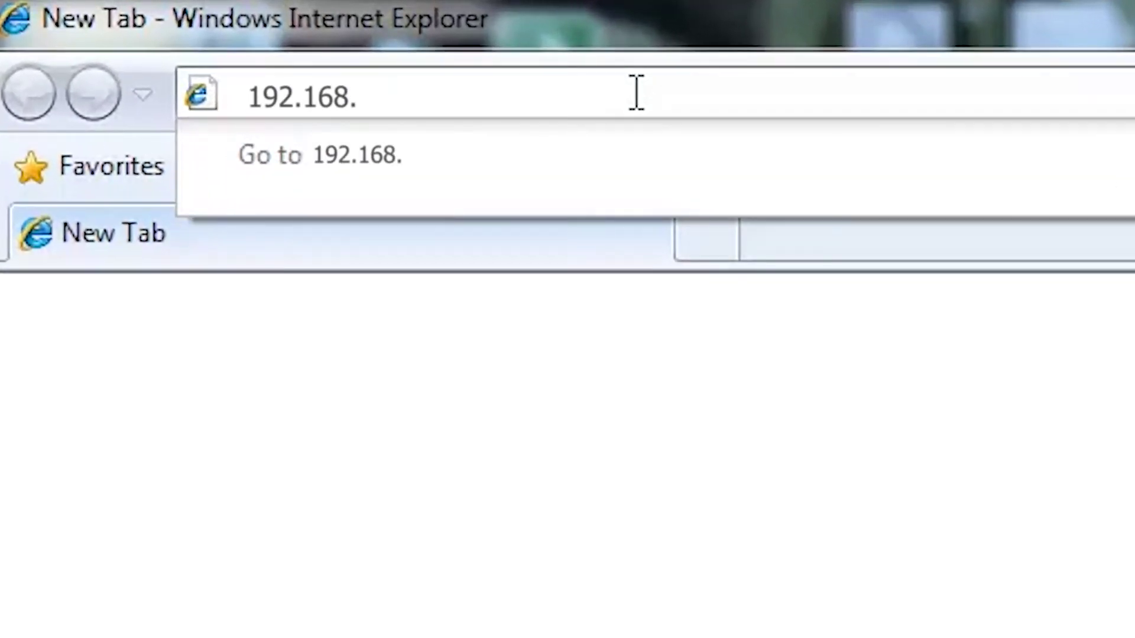
{"action": "type", "text": "1.1"}
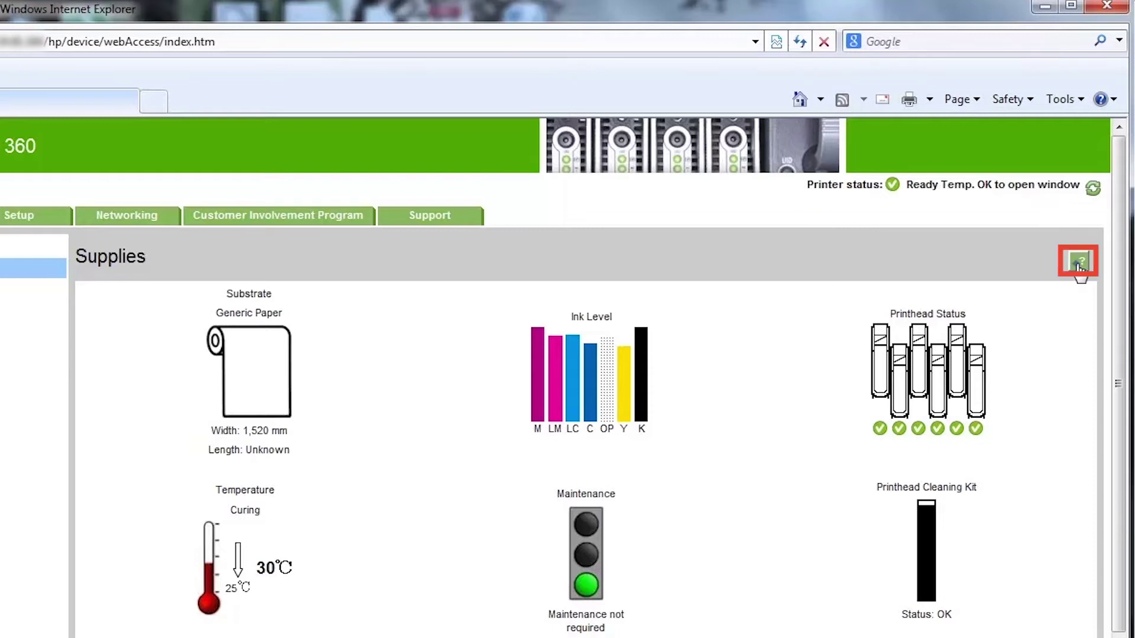
- Show Supplies help and expand the detailed substrate and cartridge information
{"action": "left_click", "coordinate": [1079, 266]}
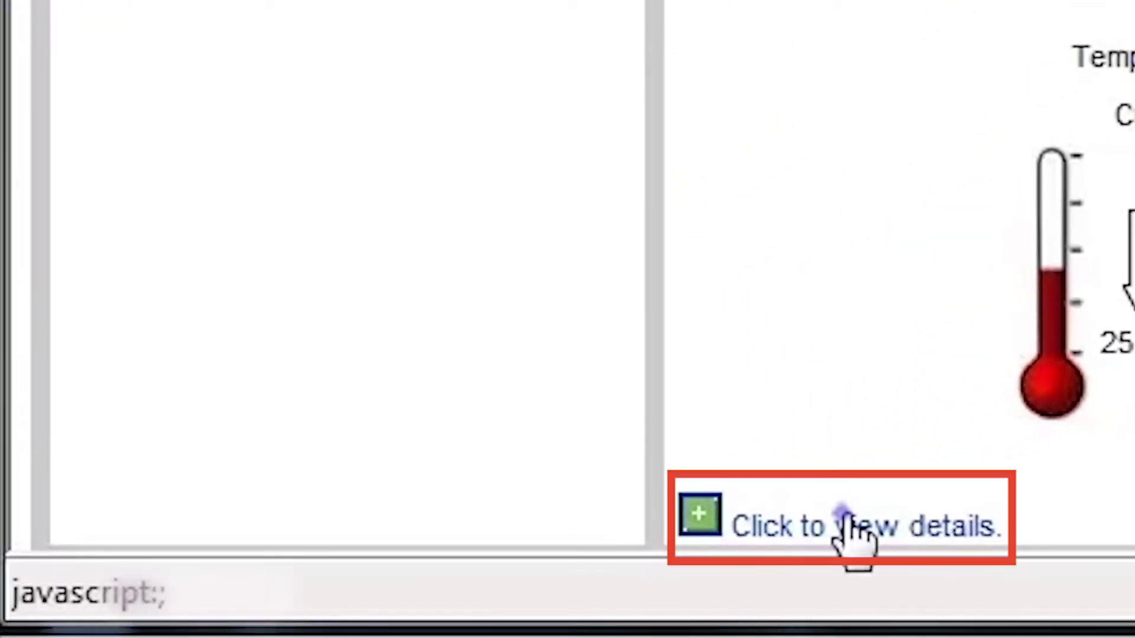
{"action": "left_click", "coordinate": [855, 527]}
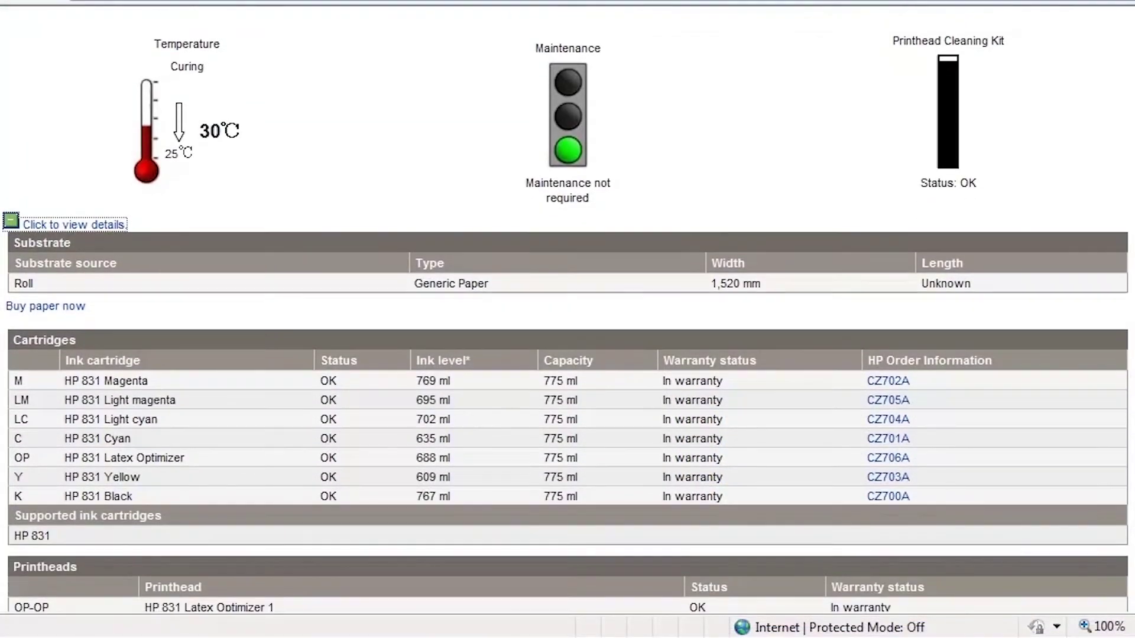
{"action": "scroll", "coordinate": [568, 320], "scroll_direction": "down", "scroll_amount": 1}
{"action": "scroll", "coordinate": [567, 319], "scroll_direction": "down", "scroll_amount": 2}
{"action": "scroll", "coordinate": [568, 319], "scroll_direction": "down", "scroll_amount": 2}
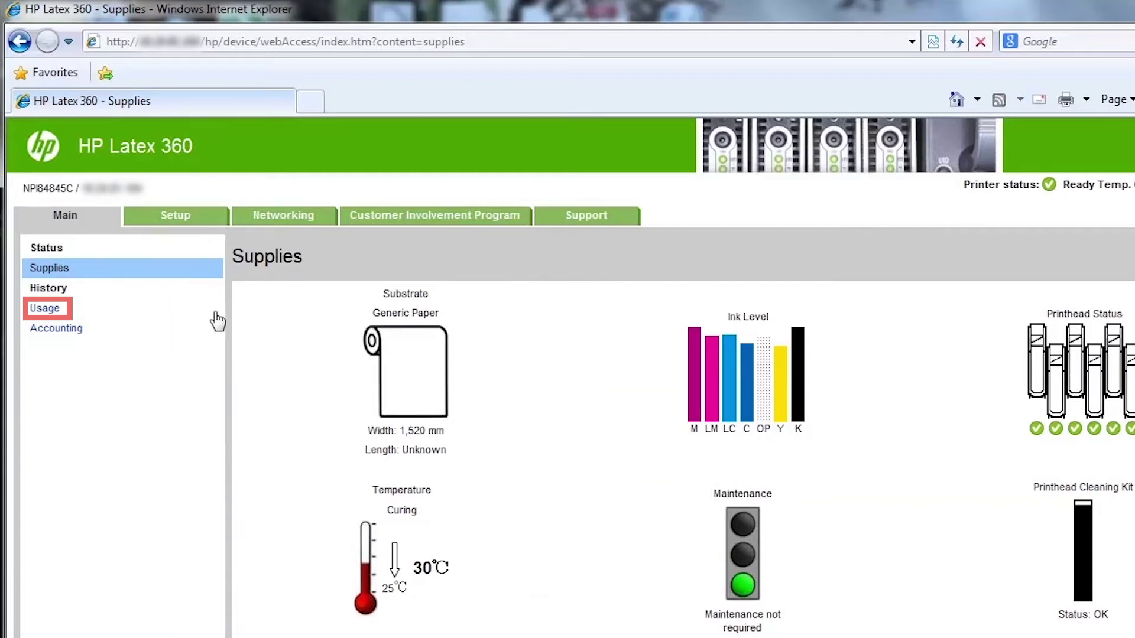
- View Usage history, then export the Accounting job list and open accounting.xls
{"action": "left_click", "coordinate": [54, 312]}
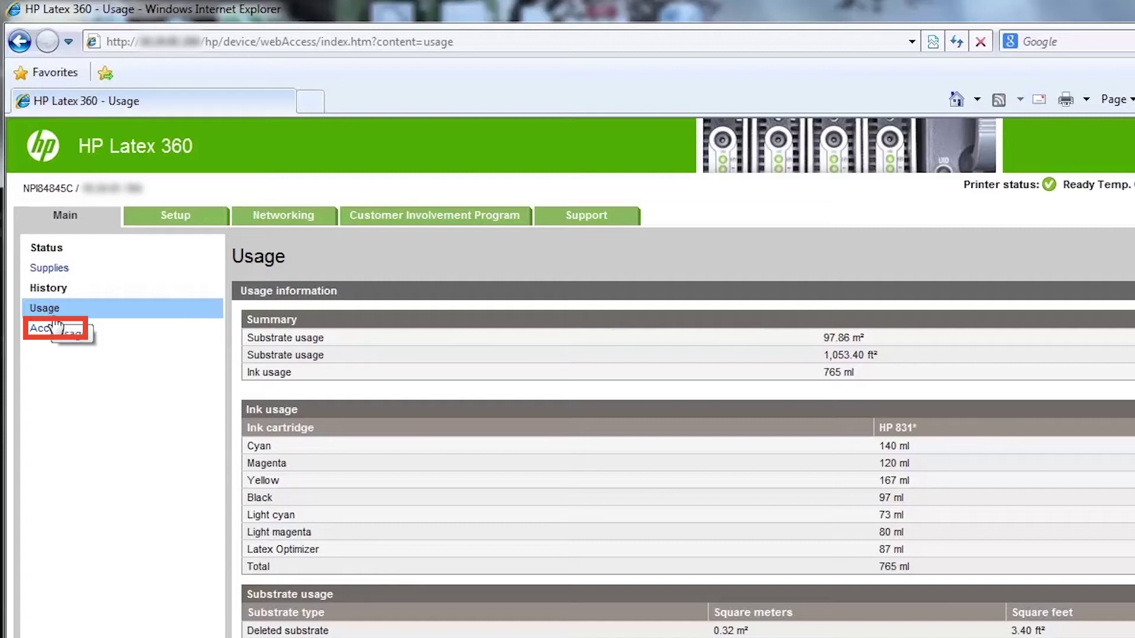
{"action": "left_click", "coordinate": [58, 329]}
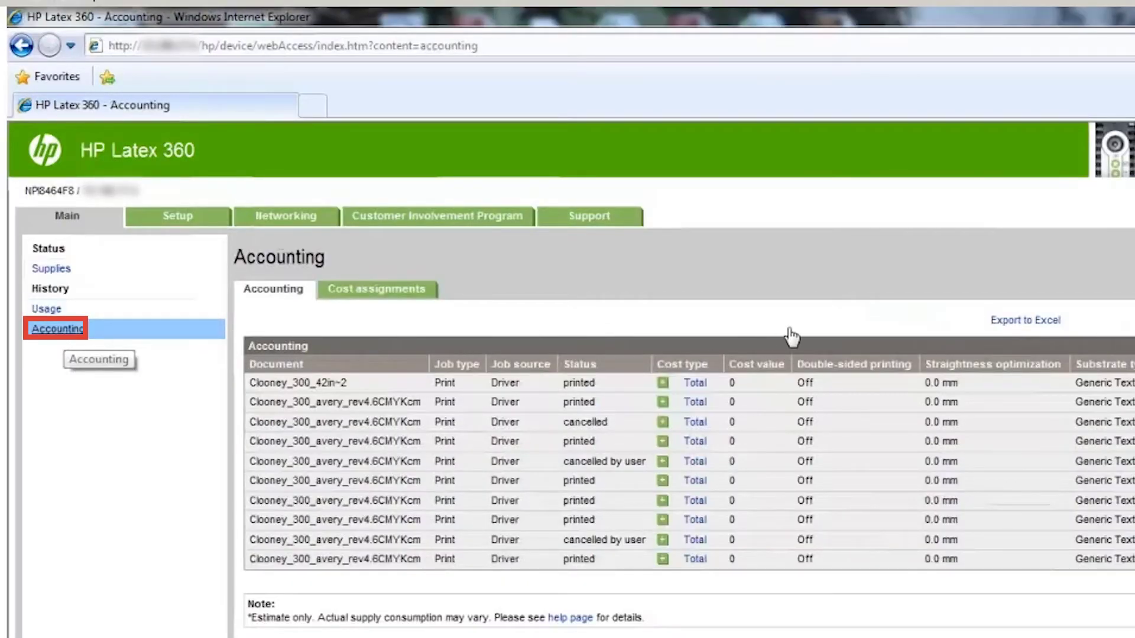
{"action": "left_click", "coordinate": [1009, 323]}
{"action": "left_click", "coordinate": [607, 366]}
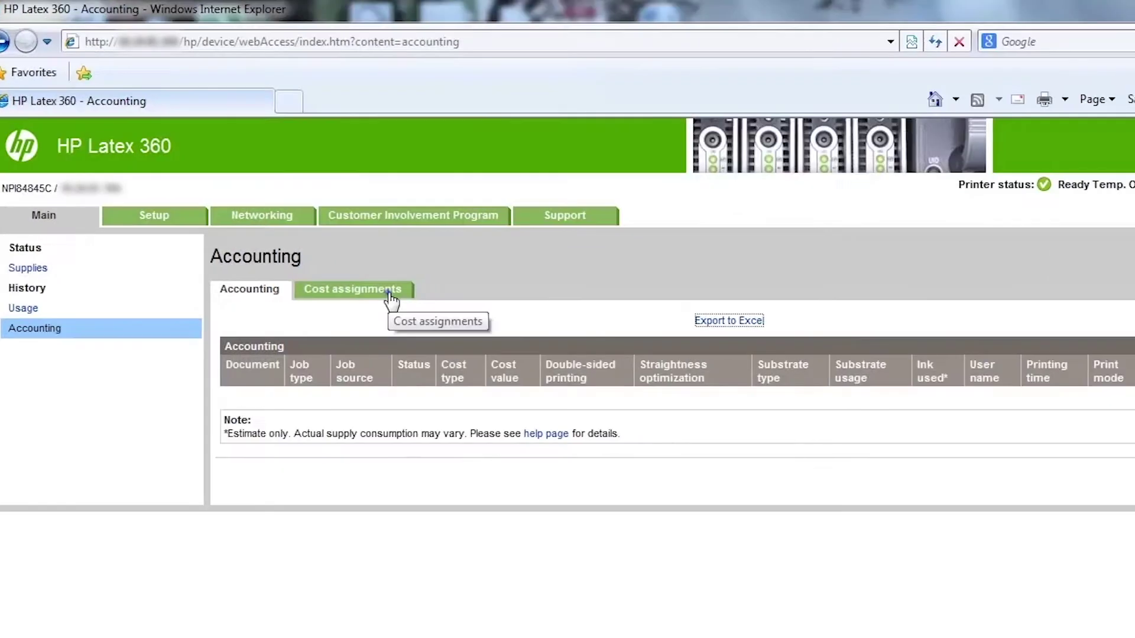
{"action": "left_click", "coordinate": [391, 299]}
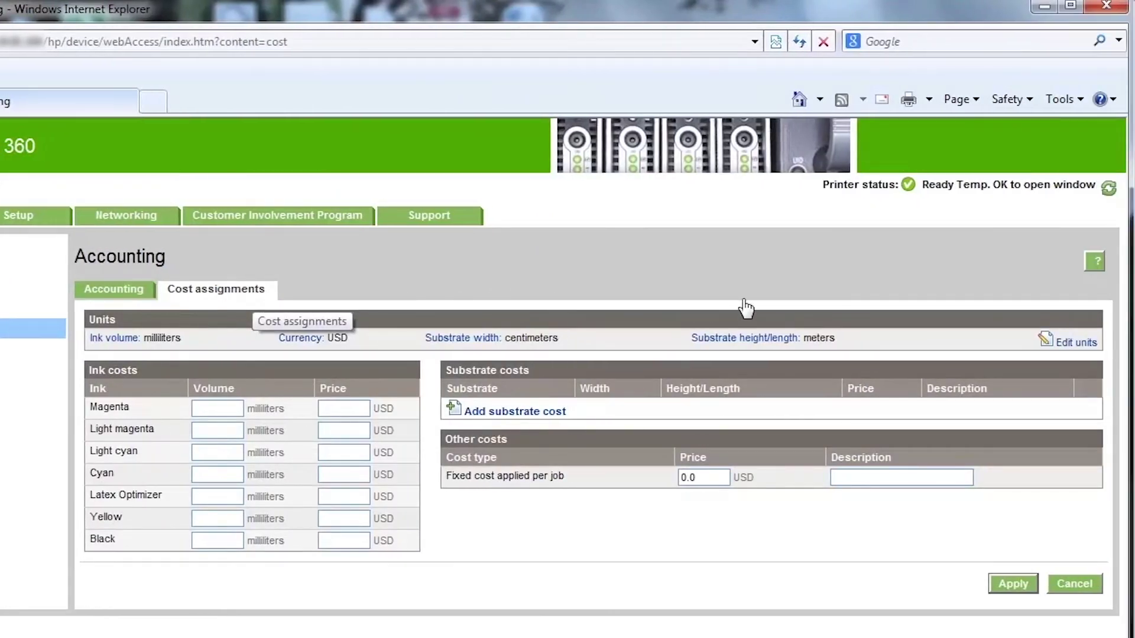
{"action": "left_click", "coordinate": [1076, 346]}
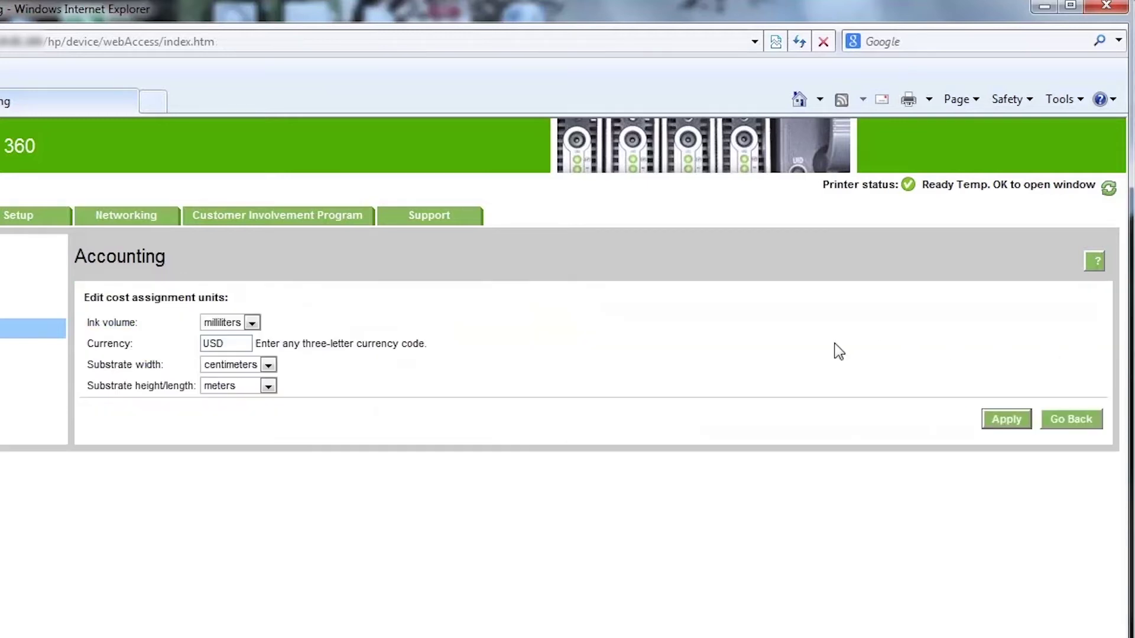
{"action": "type", "text": "ww.hp.co"}
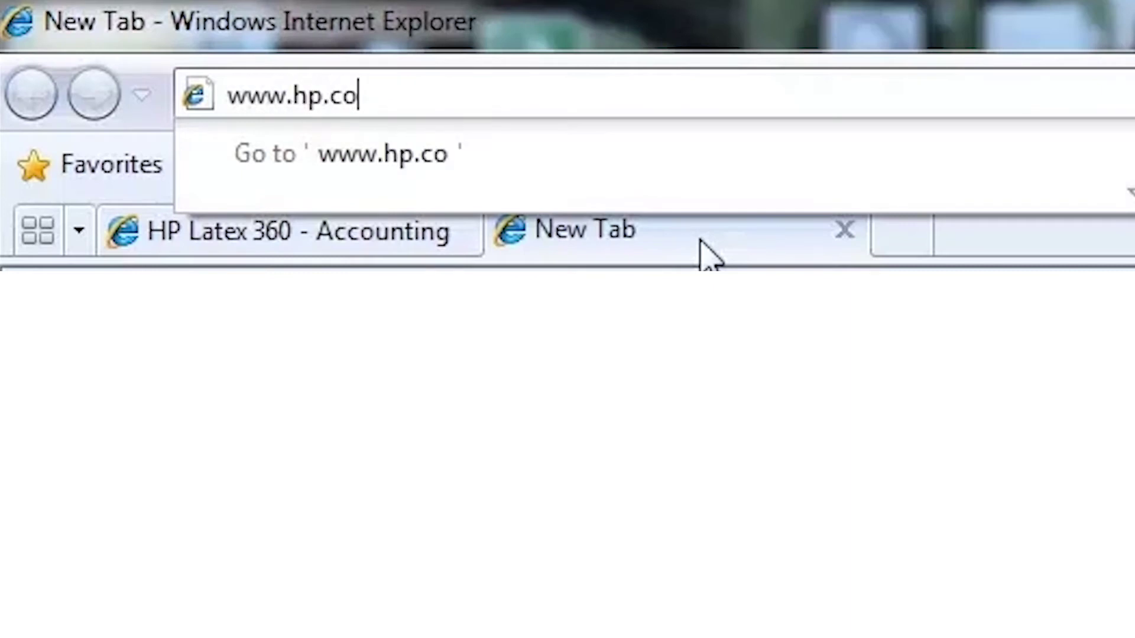
{"action": "type", "text": "m/go/desi"}
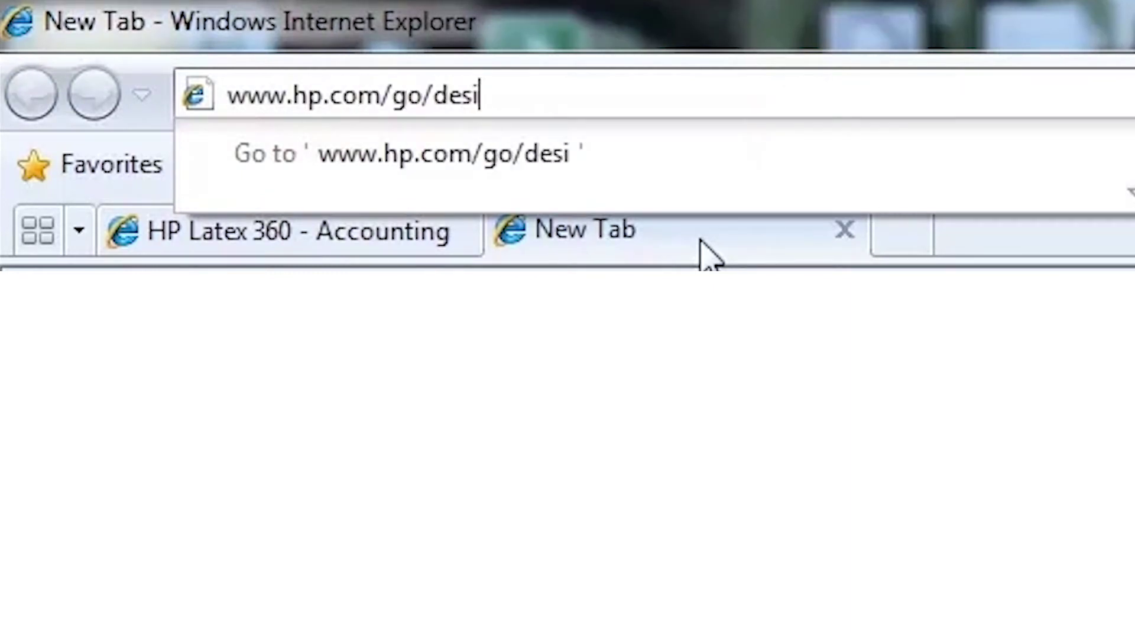
{"action": "type", "text": "gnjet/acc"}
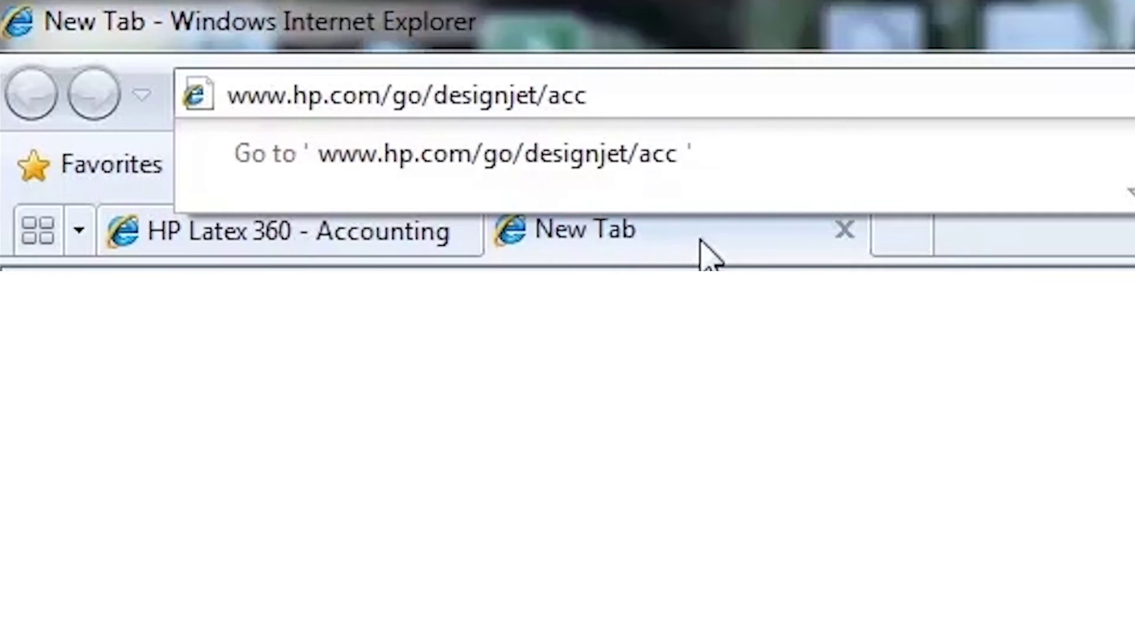
{"action": "type", "text": "ounting"}
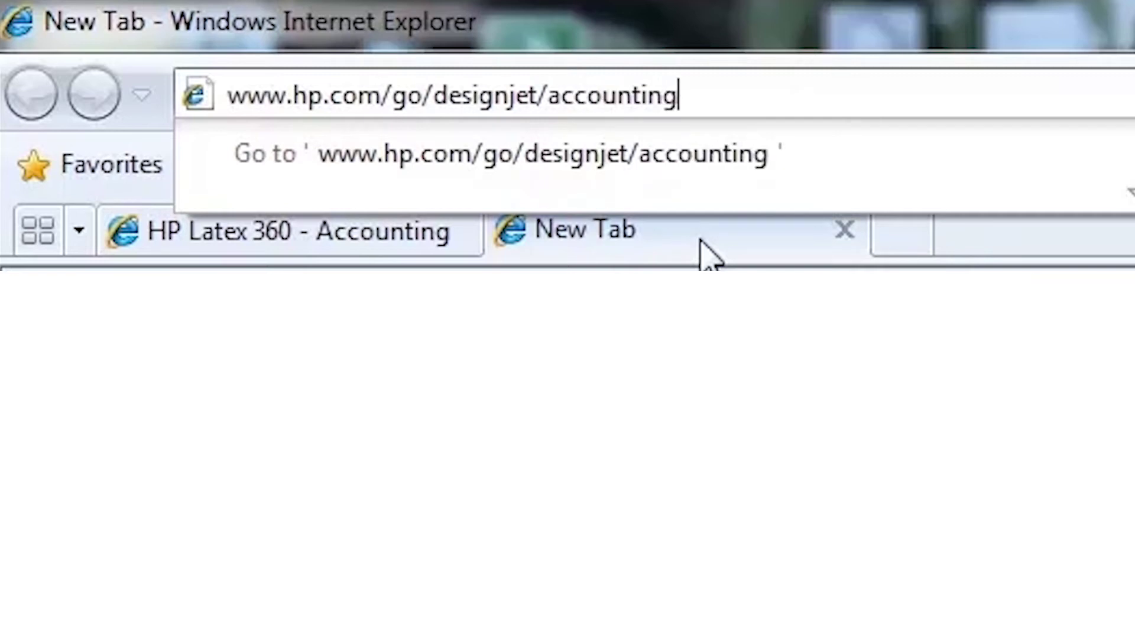
{"action": "key", "text": "Return"}
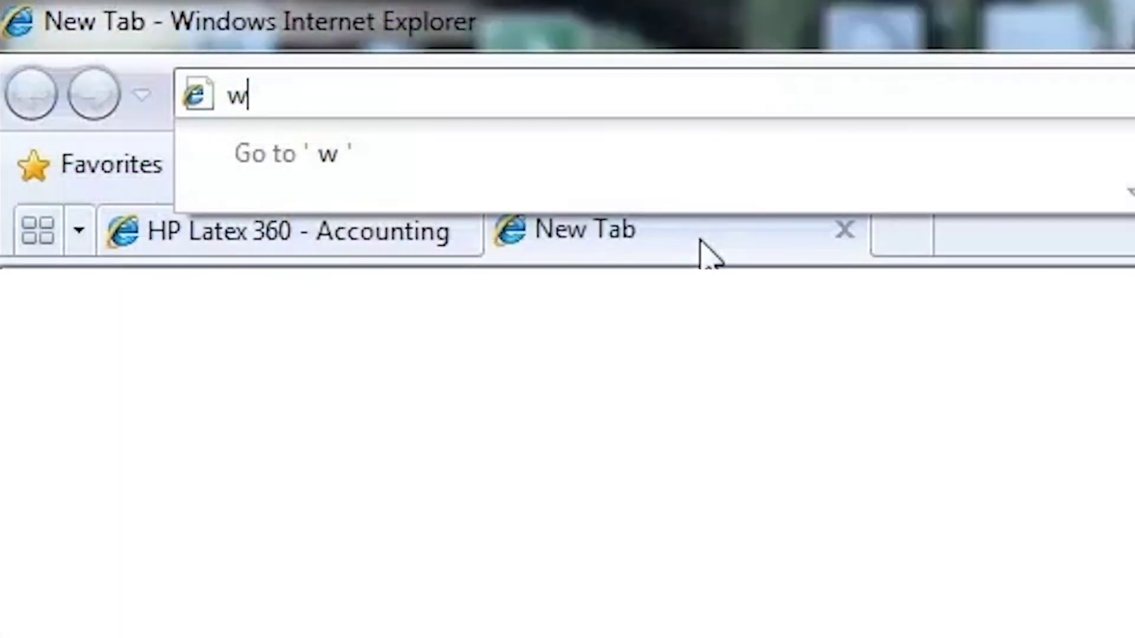
{"action": "type", "text": "ww"}
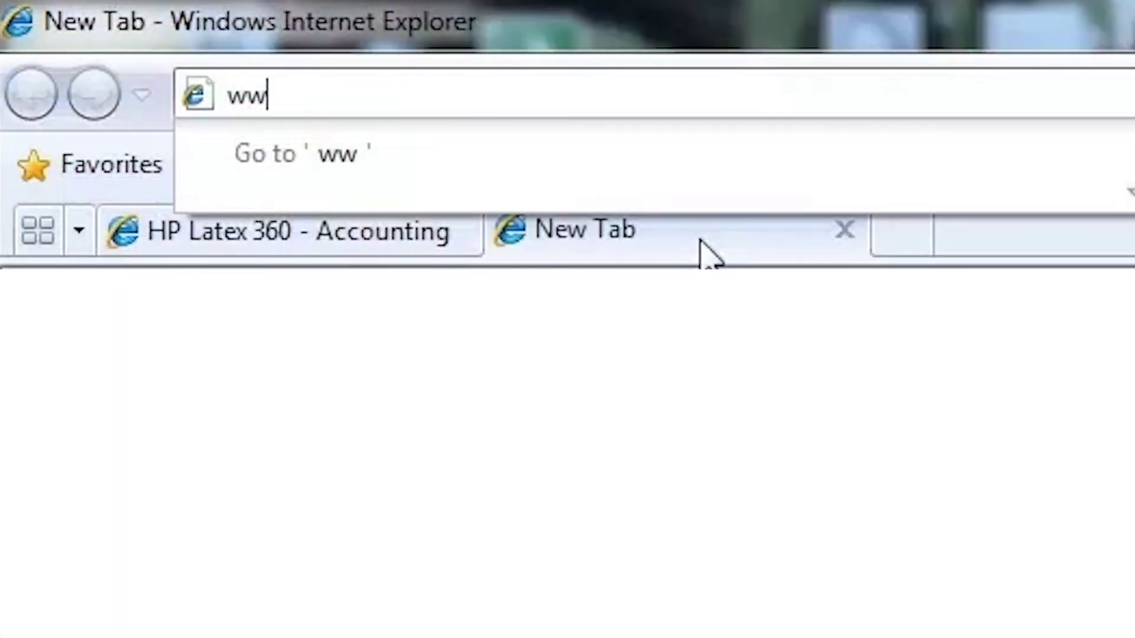
{"action": "type", "text": ".hp.com/"}
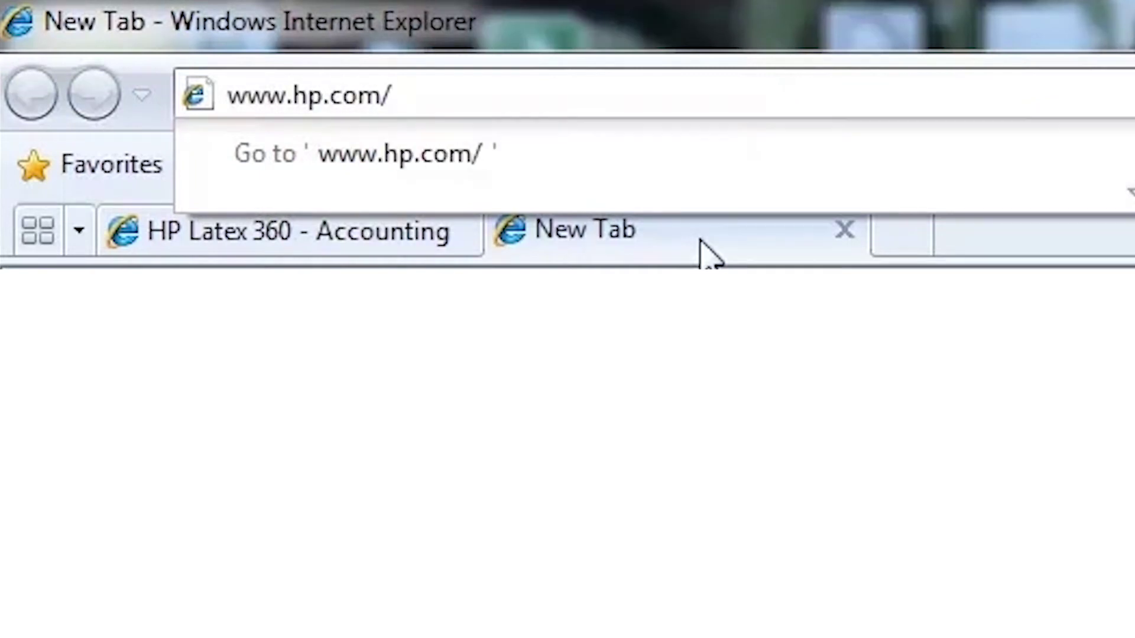
{"action": "type", "text": "go/designj"}
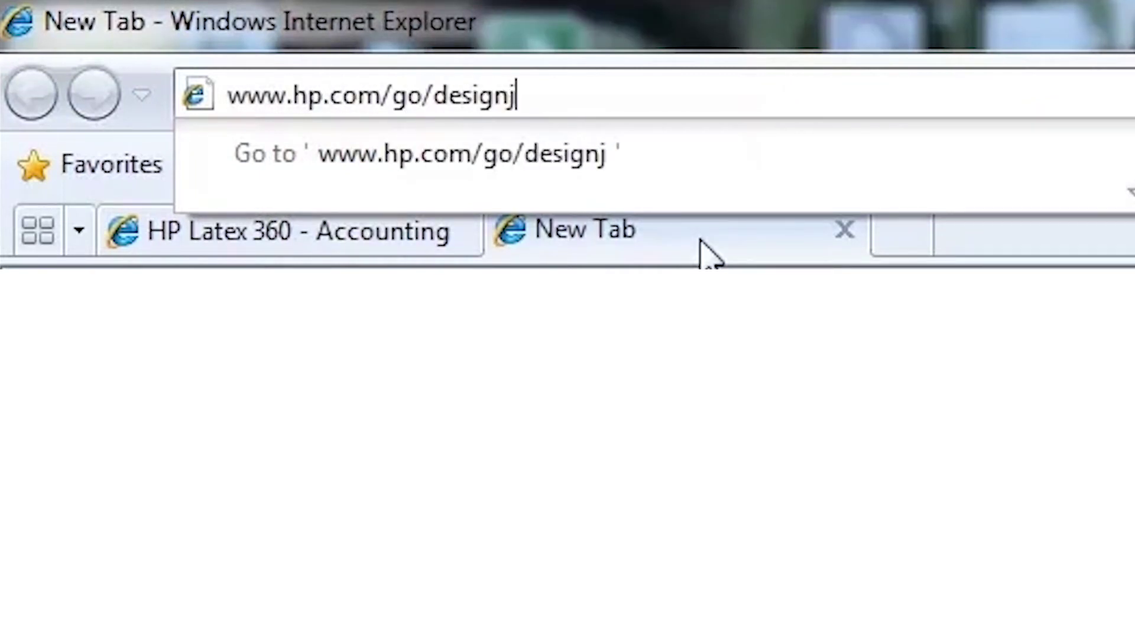
{"action": "type", "text": "et/accoun"}
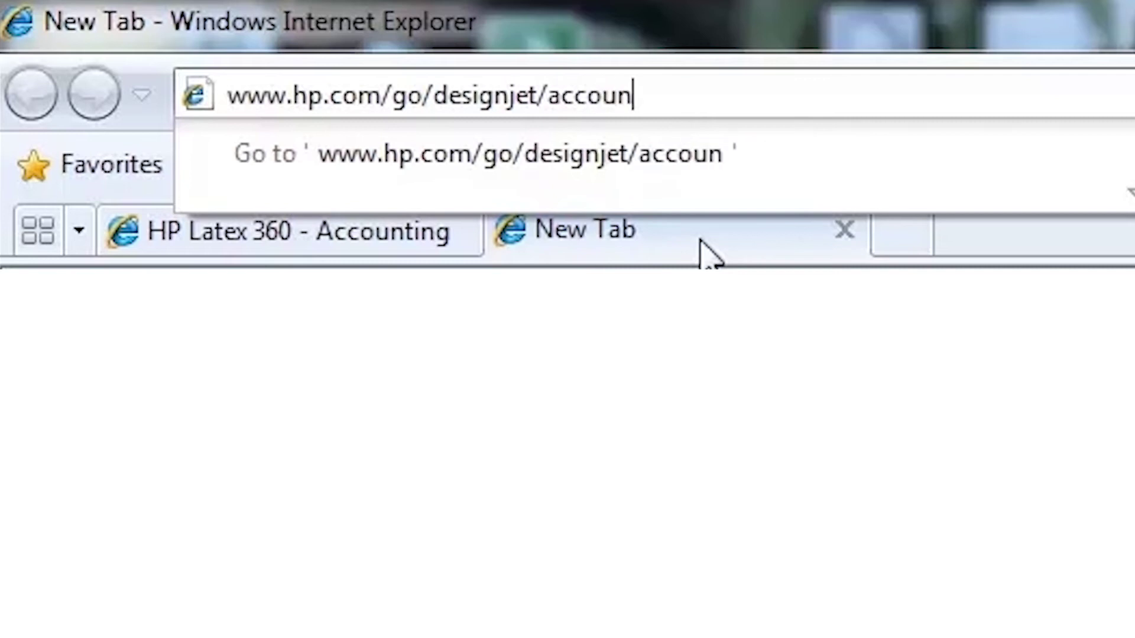
{"action": "type", "text": "ting"}
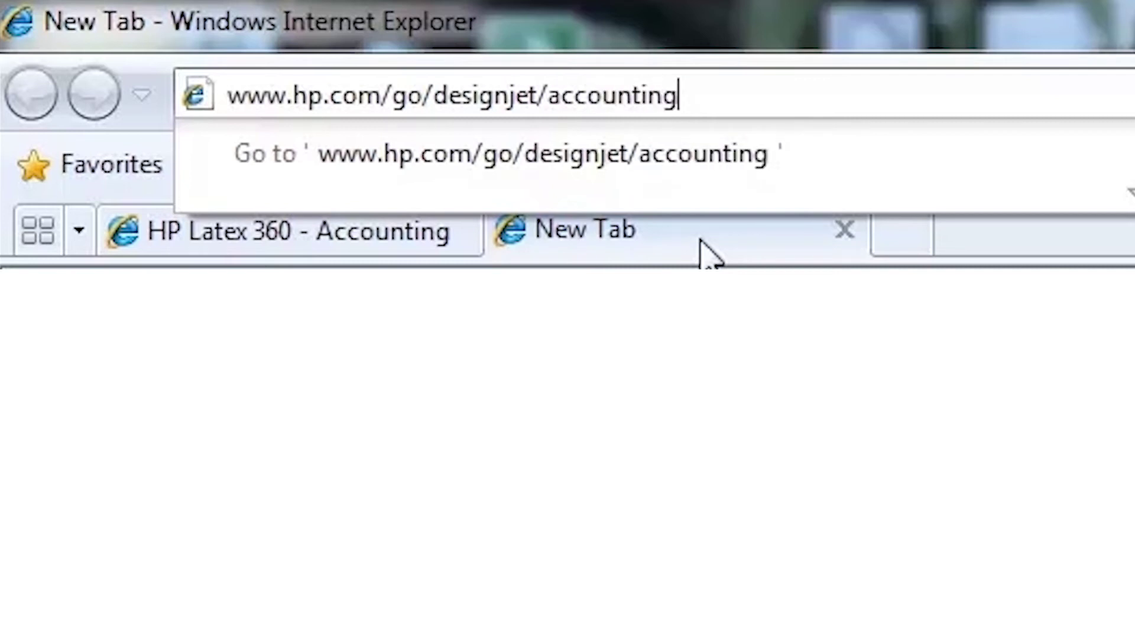
{"action": "key", "text": "Return"}
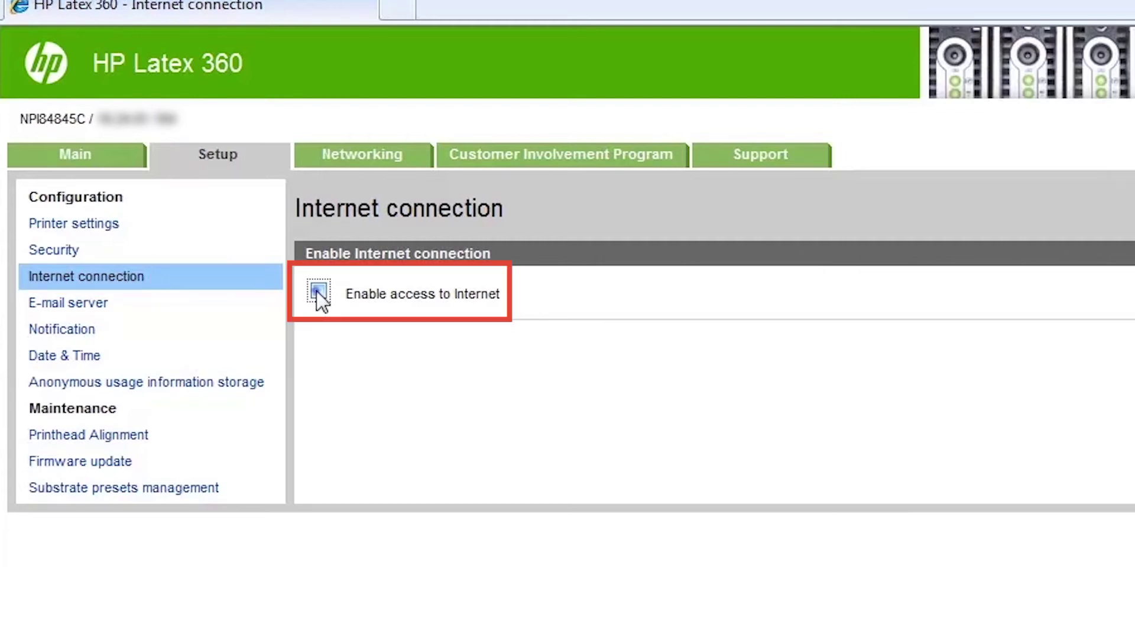
- Tick 'Enable access to Internet' so proxy and transfer speed settings appear
{"action": "left_click", "coordinate": [317, 293]}
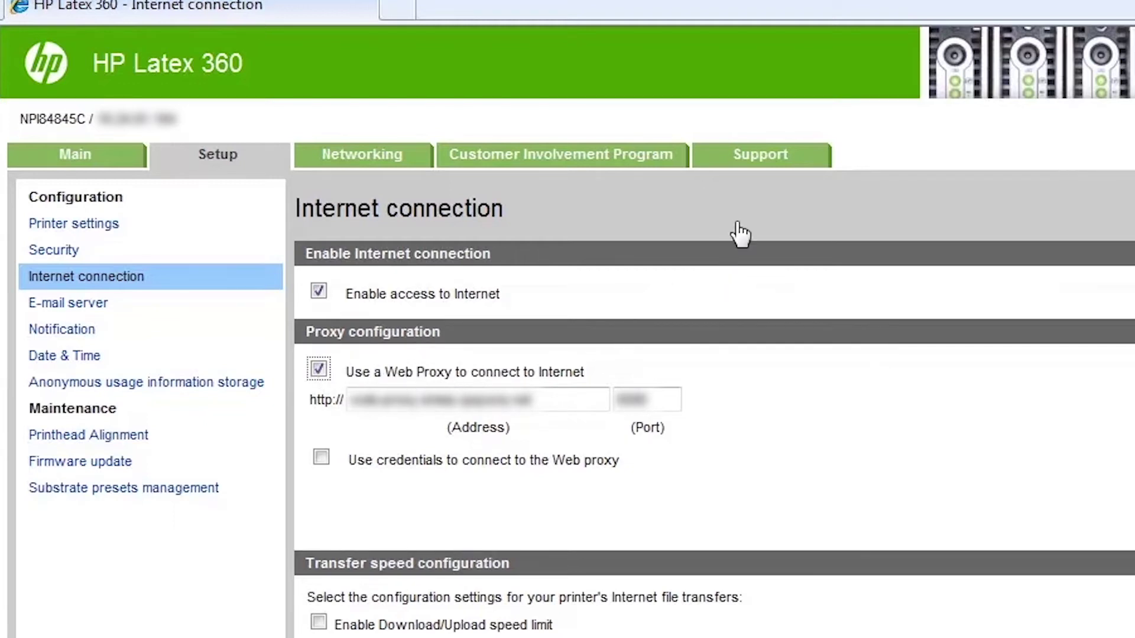
- Run the Internet connectivity test from Support troubleshooting and dismiss the passing results
{"action": "left_click", "coordinate": [755, 152]}
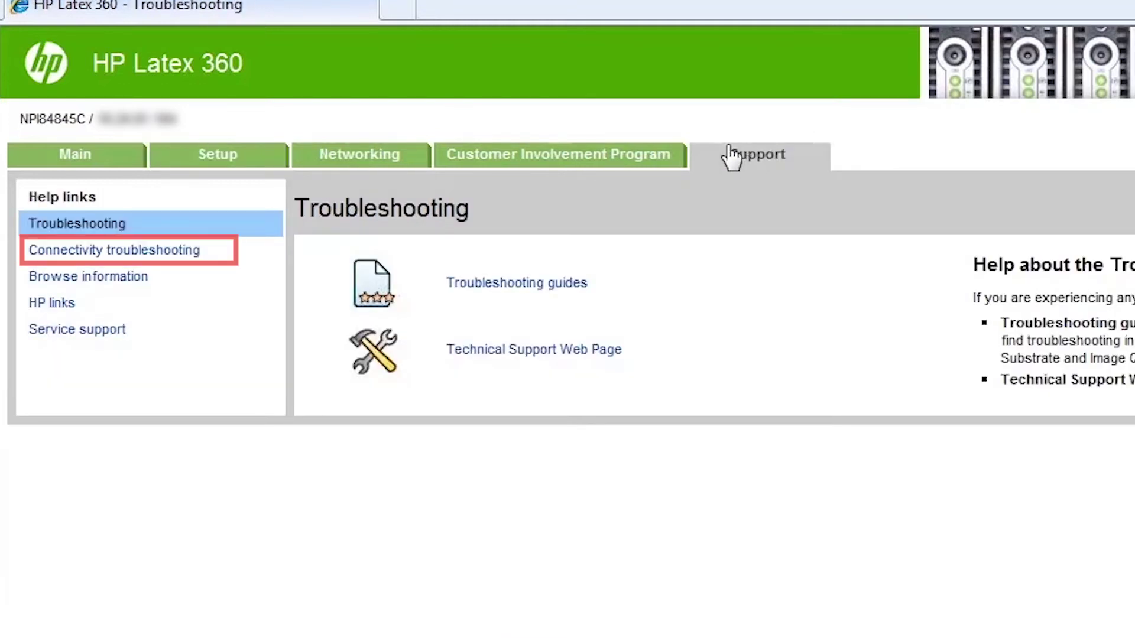
{"action": "left_click", "coordinate": [174, 253]}
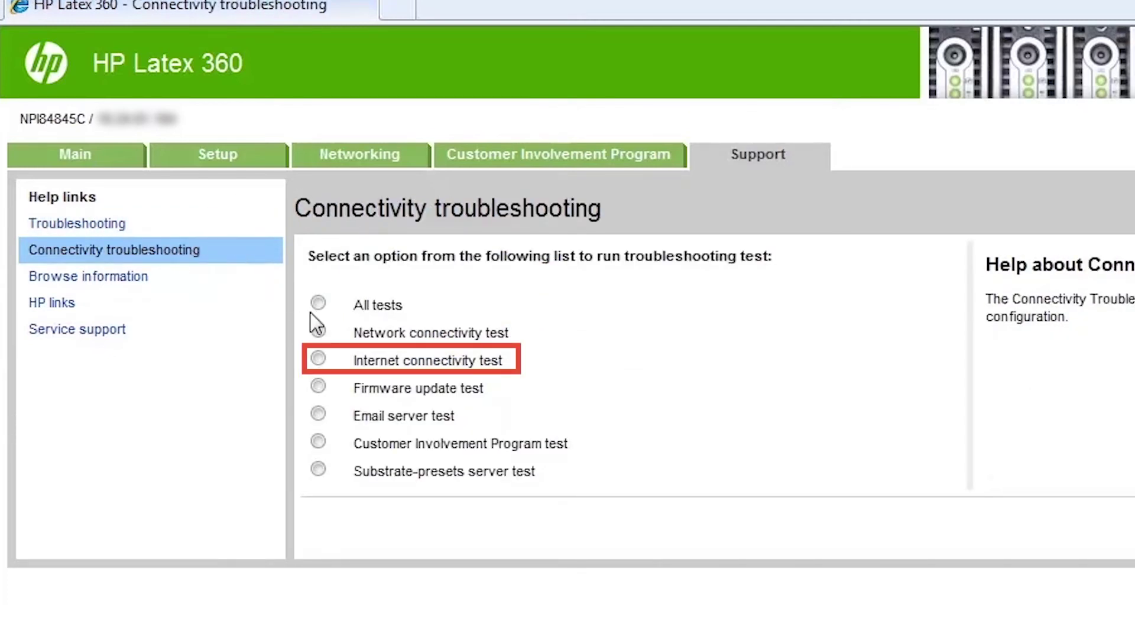
{"action": "left_click", "coordinate": [318, 359]}
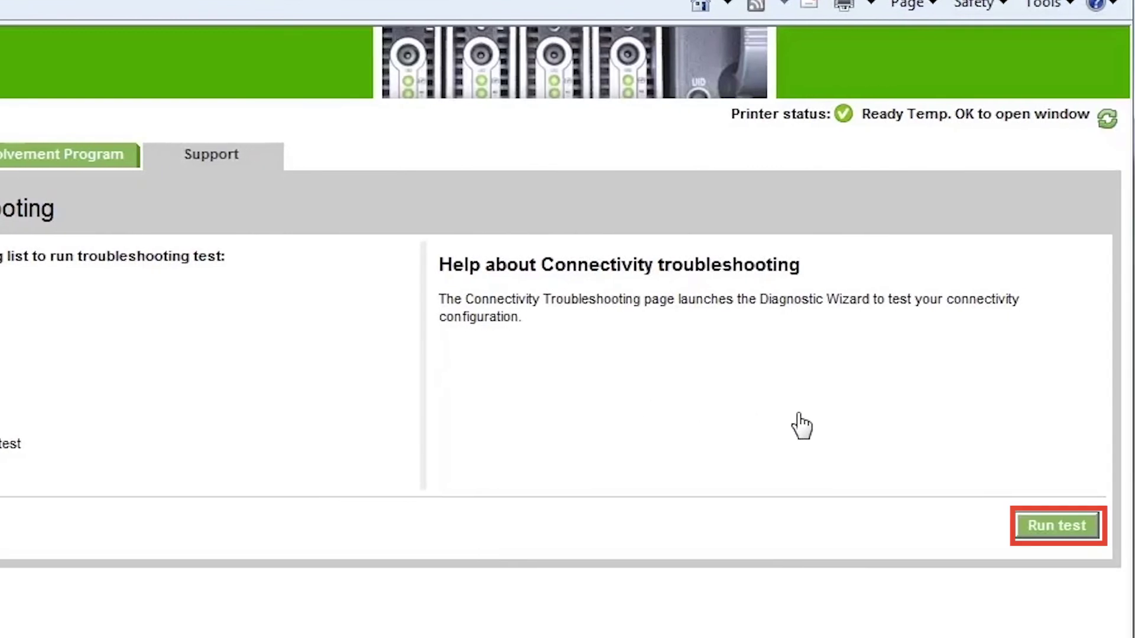
{"action": "left_click", "coordinate": [1038, 527]}
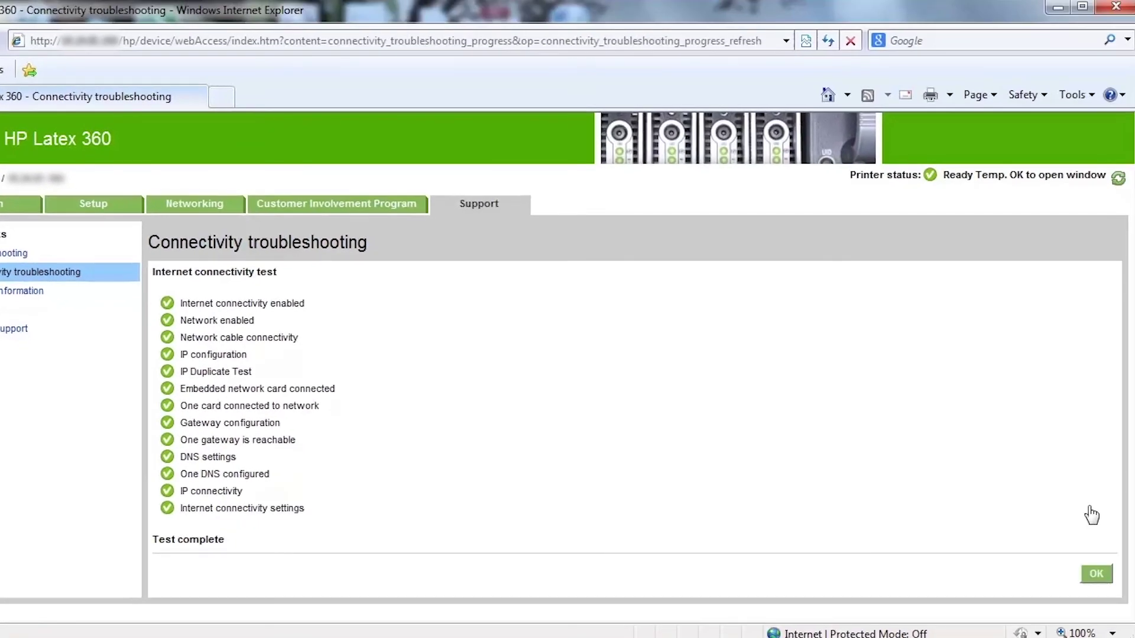
{"action": "left_click", "coordinate": [1095, 577]}
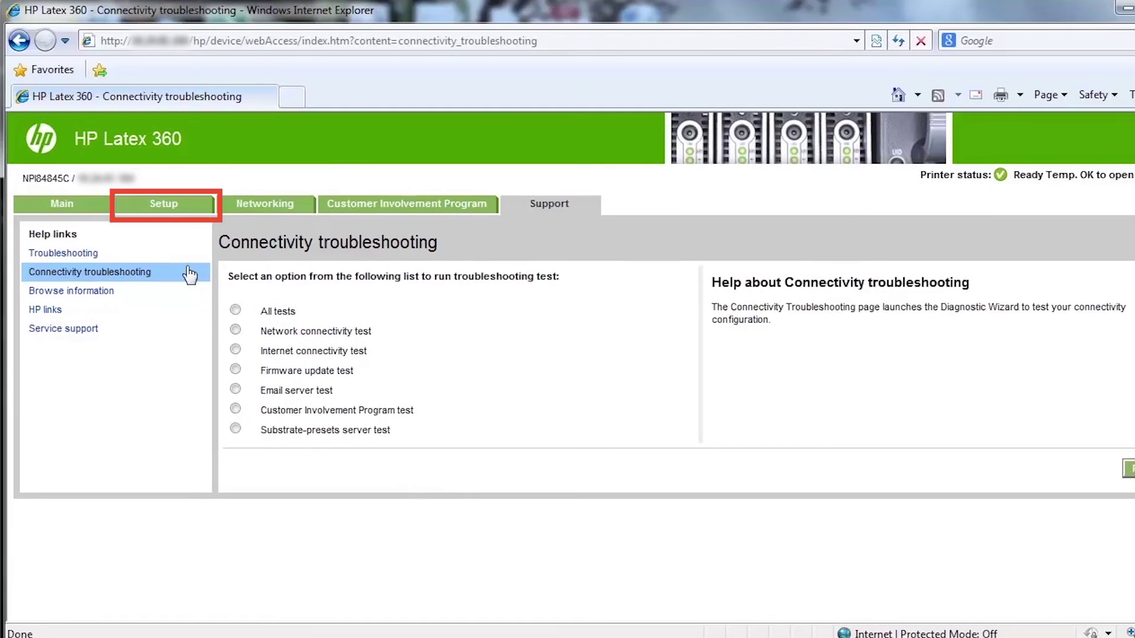
- Review Printer settings and E-mail server, then show the Notification alert page
{"action": "left_click", "coordinate": [181, 206]}
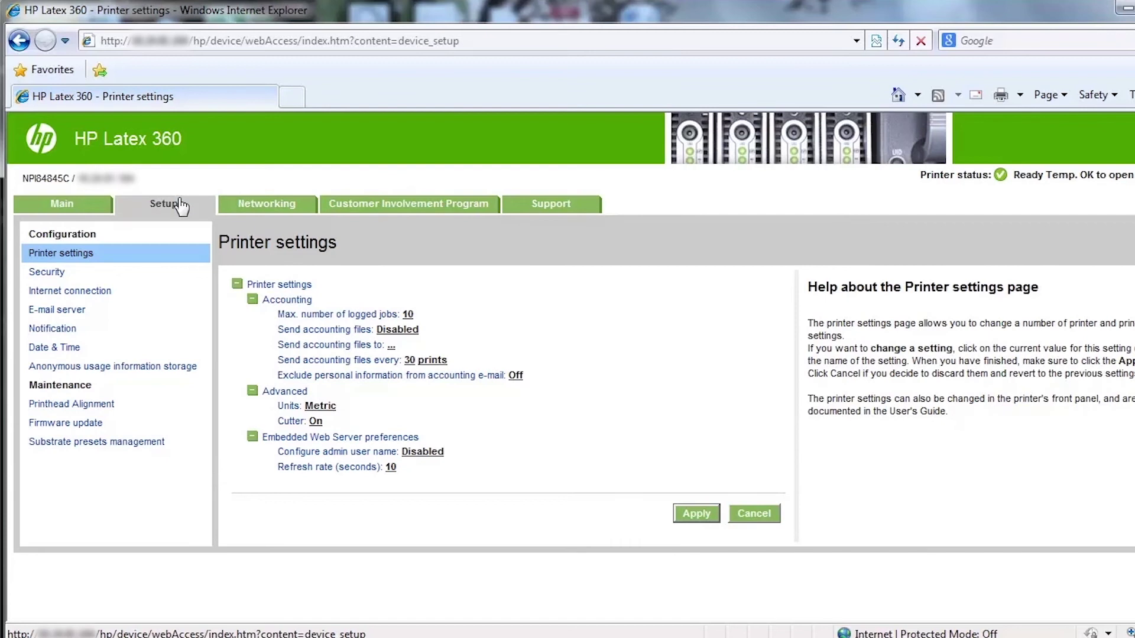
{"action": "left_click", "coordinate": [82, 308]}
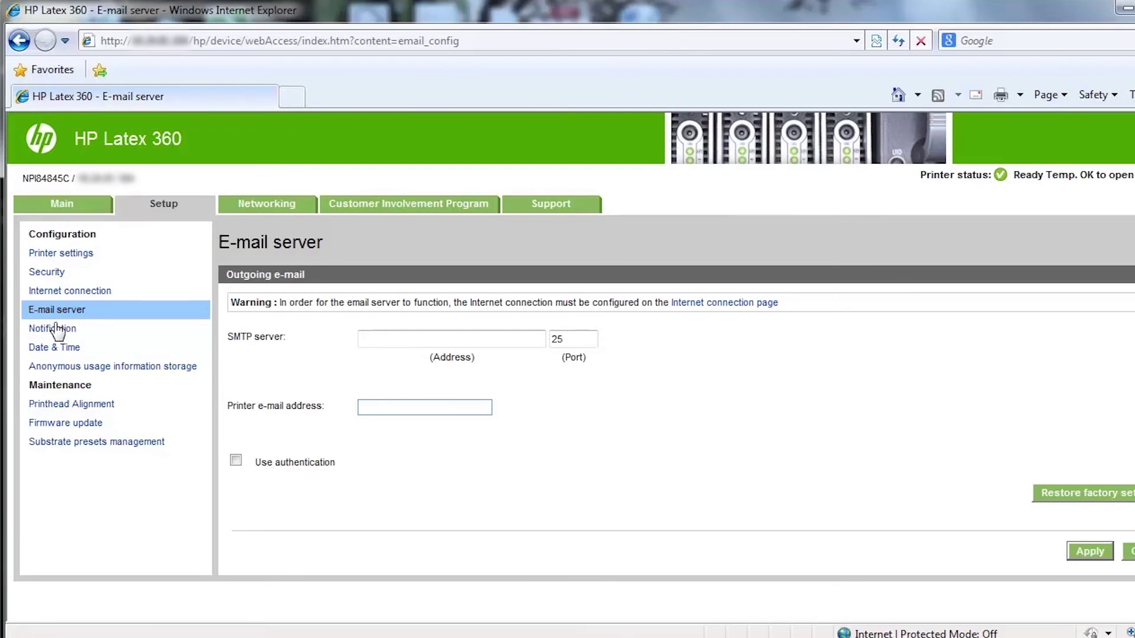
{"action": "left_click", "coordinate": [57, 335]}
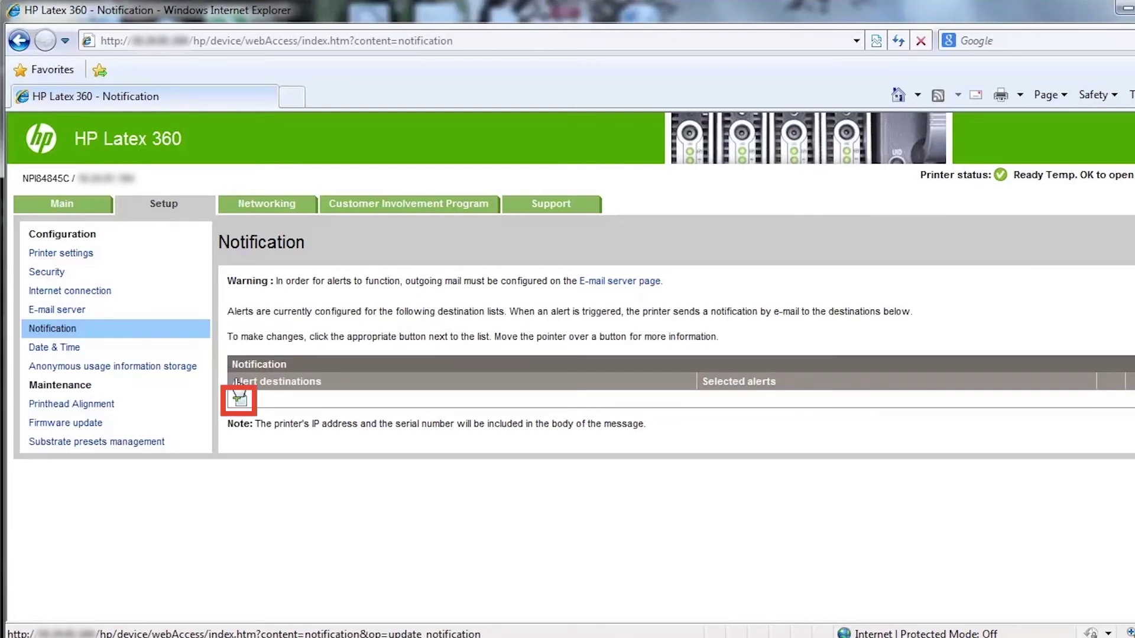
- Edit the Notification alert destination list, then visit the Firmware update page
{"action": "left_click", "coordinate": [239, 400]}
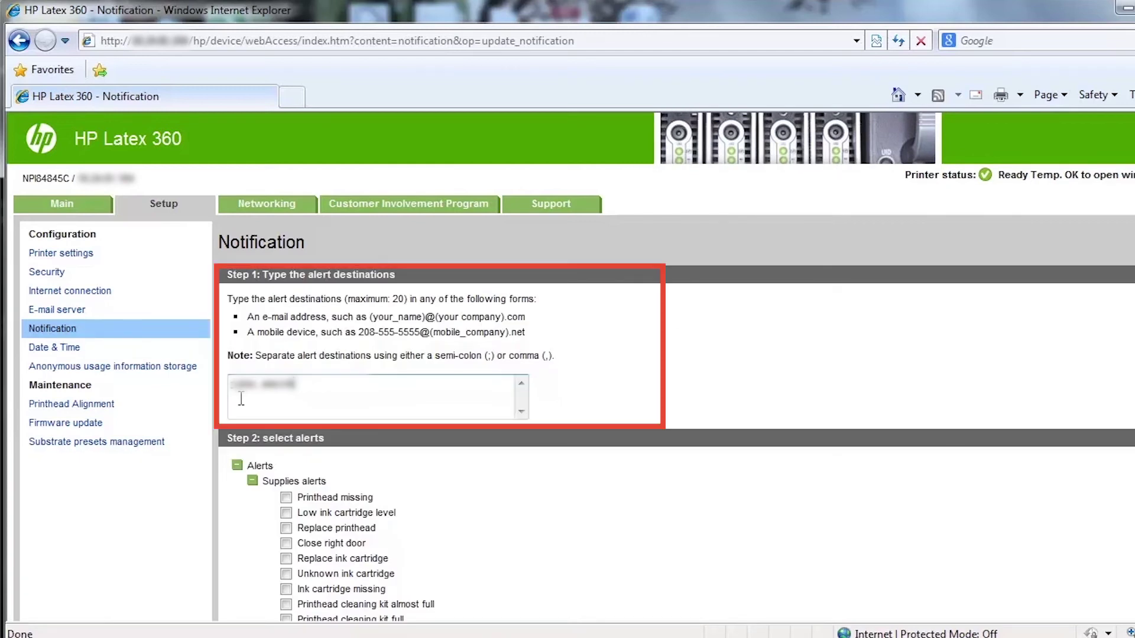
{"action": "type", "text": "company.com"}
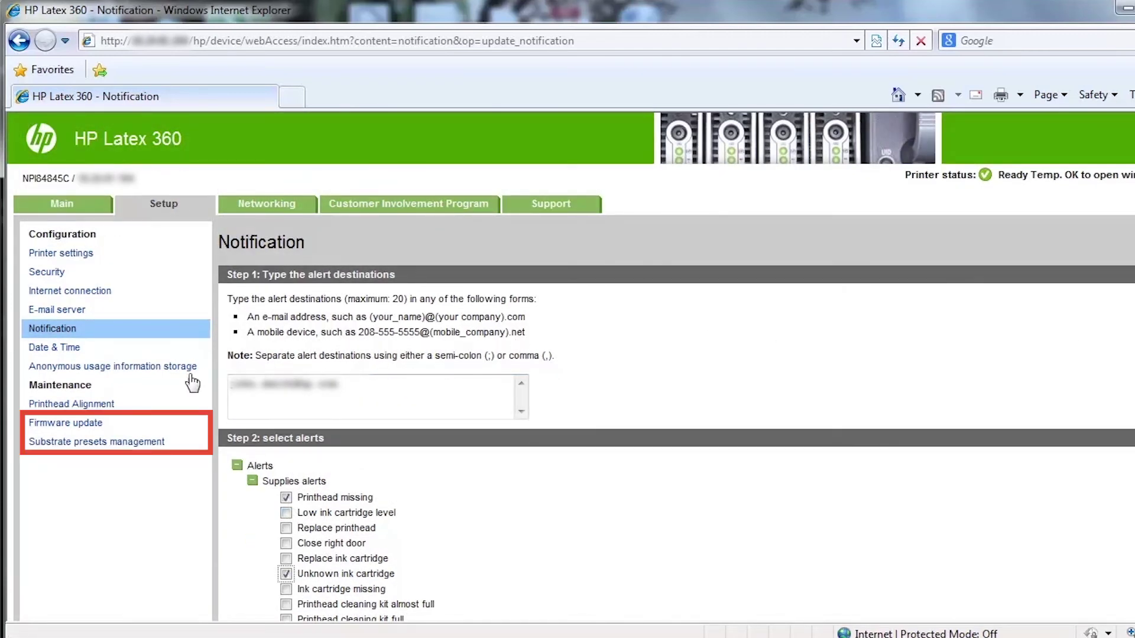
{"action": "left_click", "coordinate": [93, 432]}
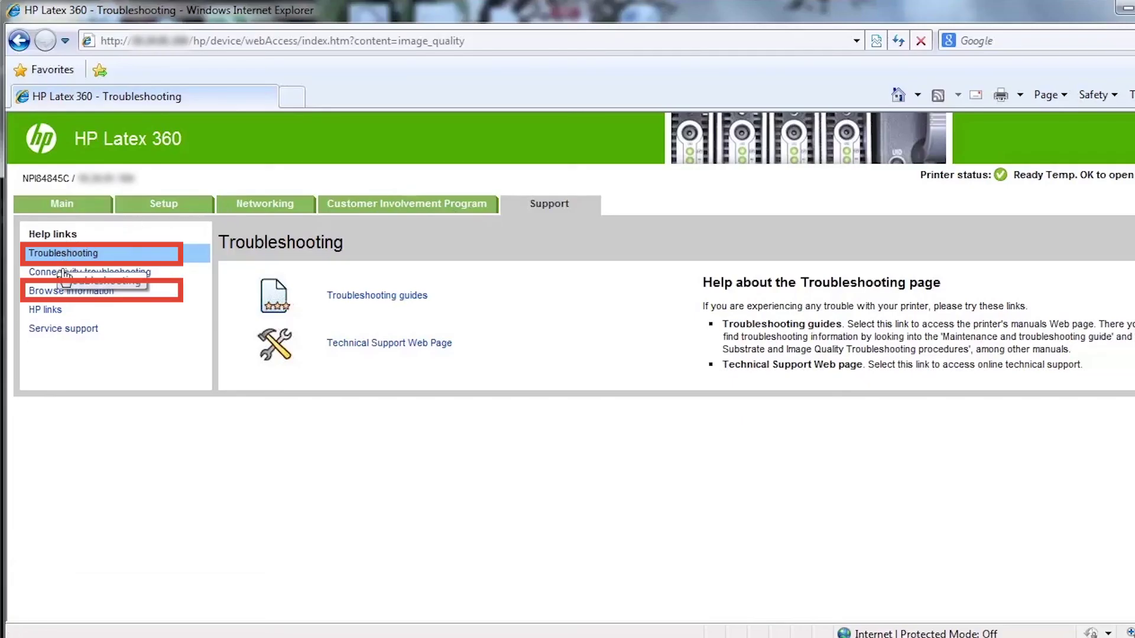
- Browse the Support pages: Browse information, HP links, Connectivity troubleshooting, Service support
{"action": "left_click", "coordinate": [65, 292]}
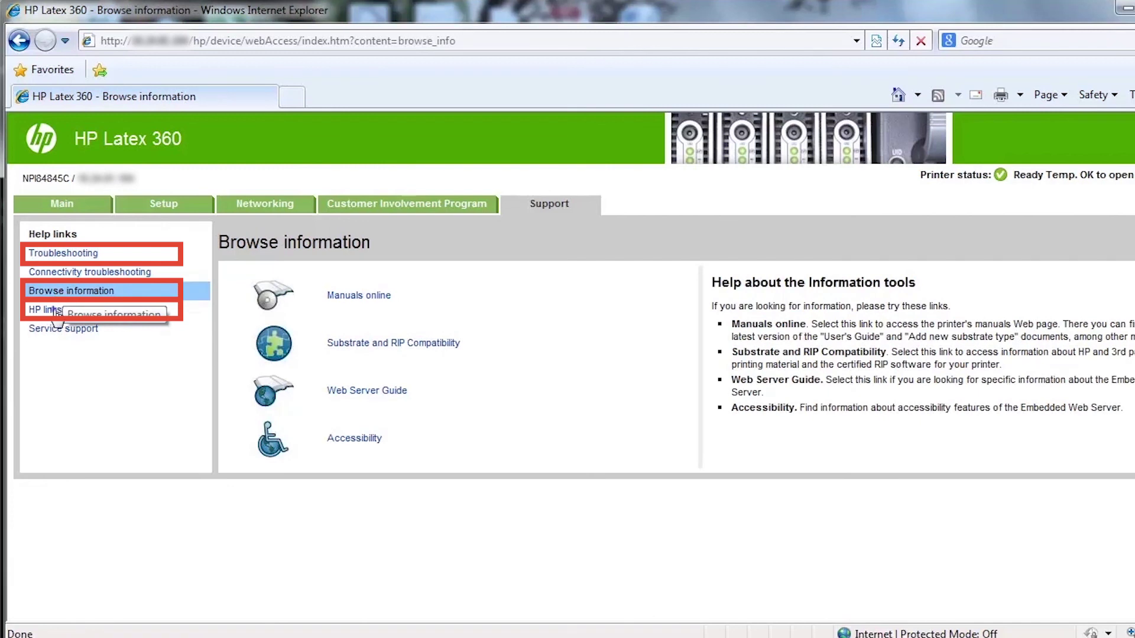
{"action": "left_click", "coordinate": [55, 312]}
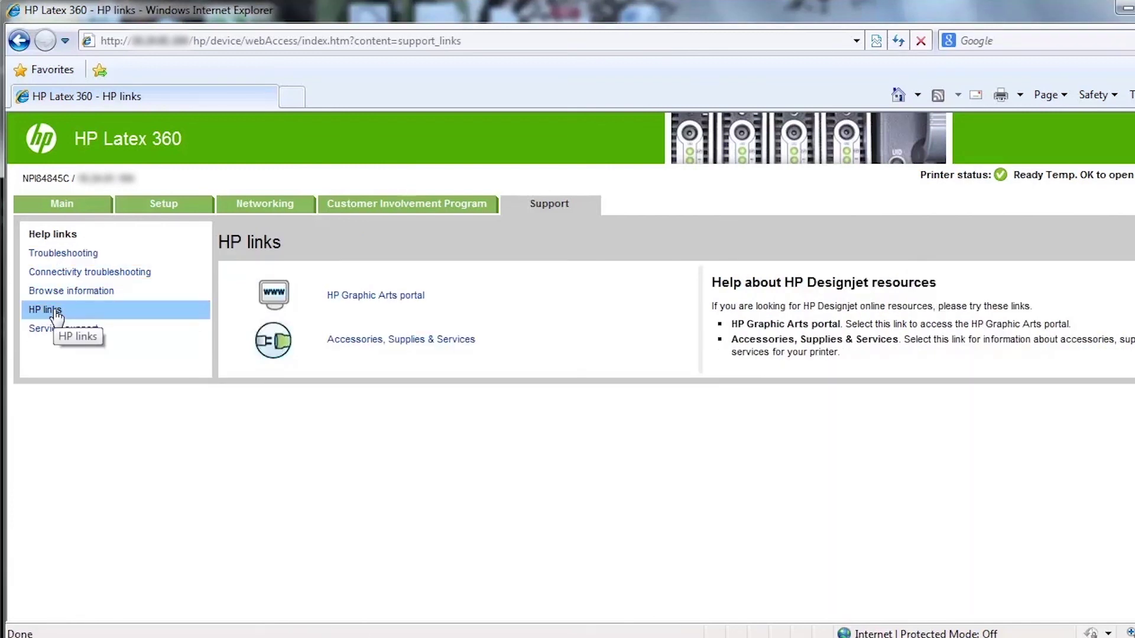
{"action": "left_click", "coordinate": [101, 279]}
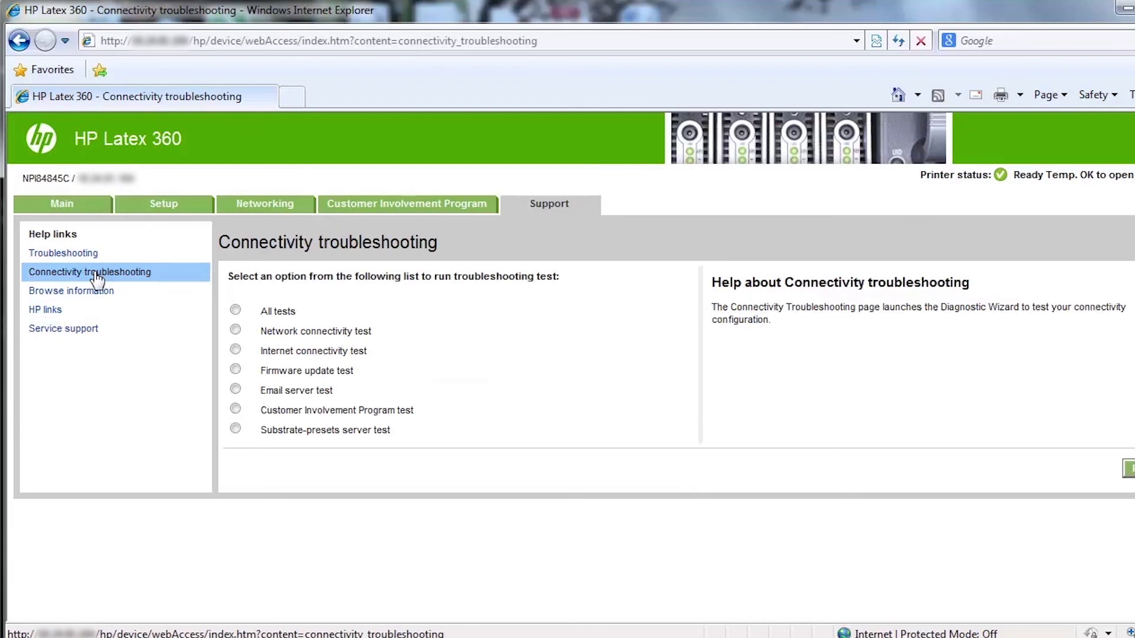
{"action": "left_click", "coordinate": [71, 334]}
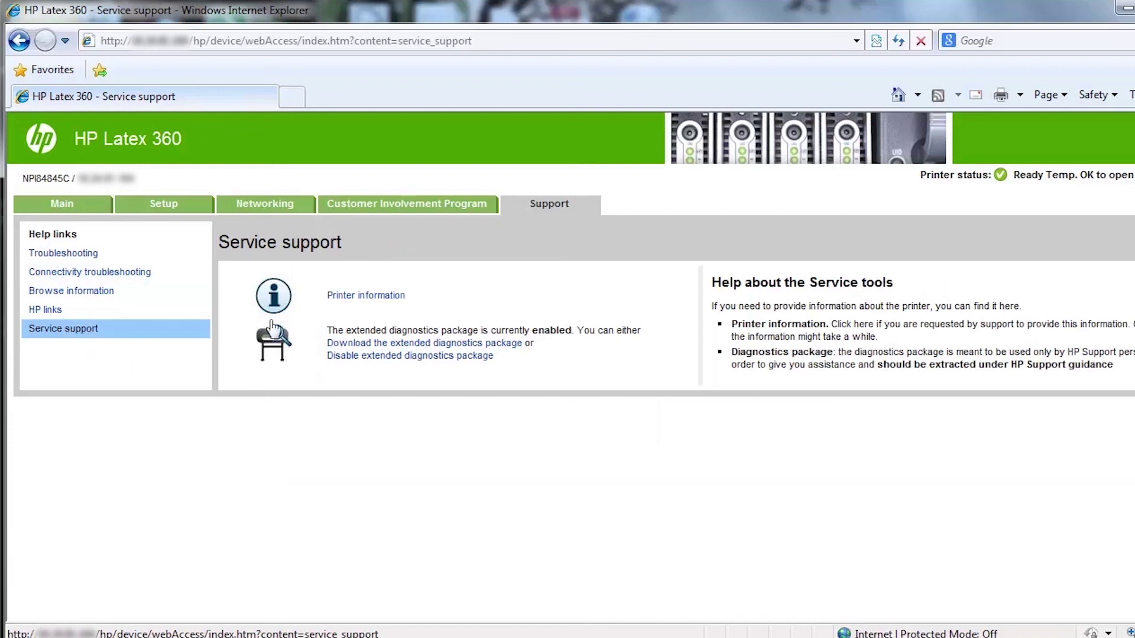
- Show the Printer information report with All pages selected
{"action": "left_click", "coordinate": [340, 300]}
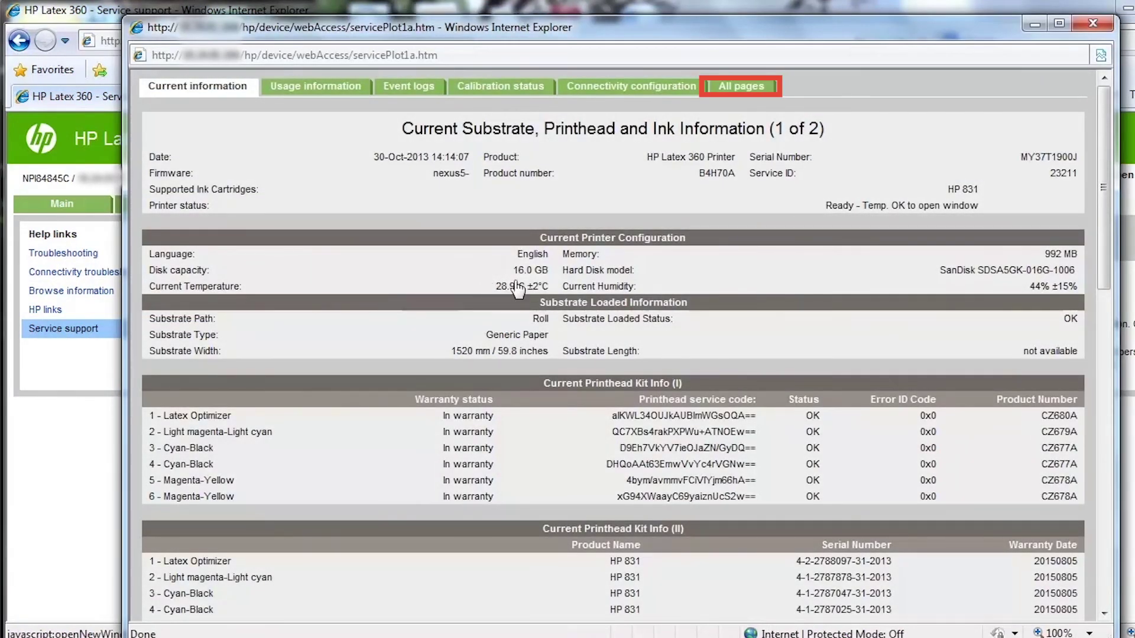
{"action": "left_click", "coordinate": [736, 88]}
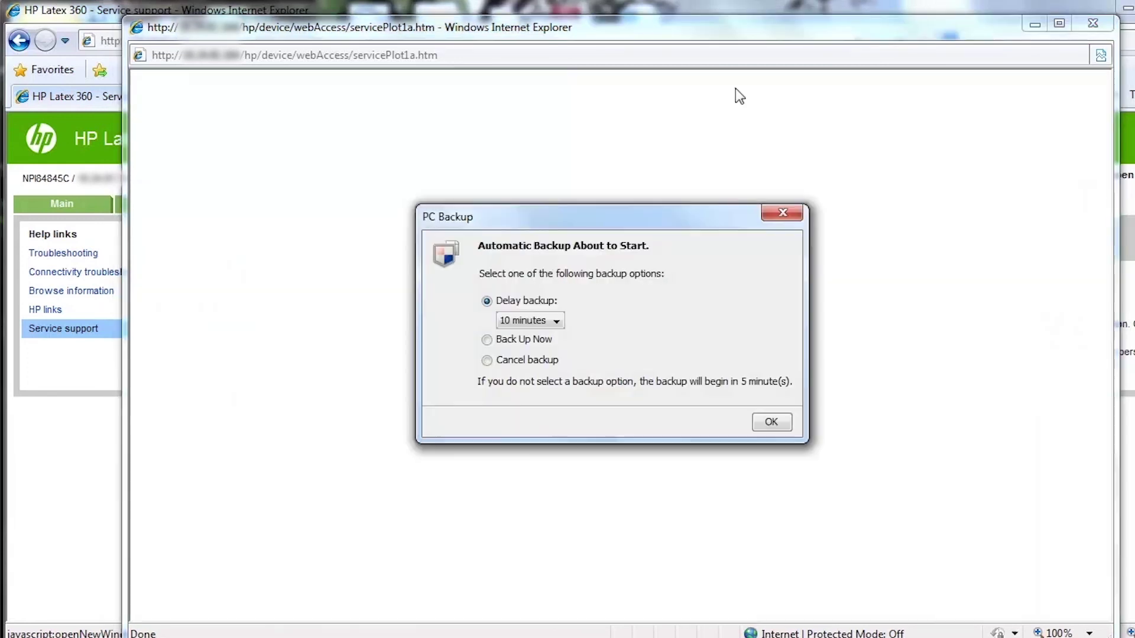